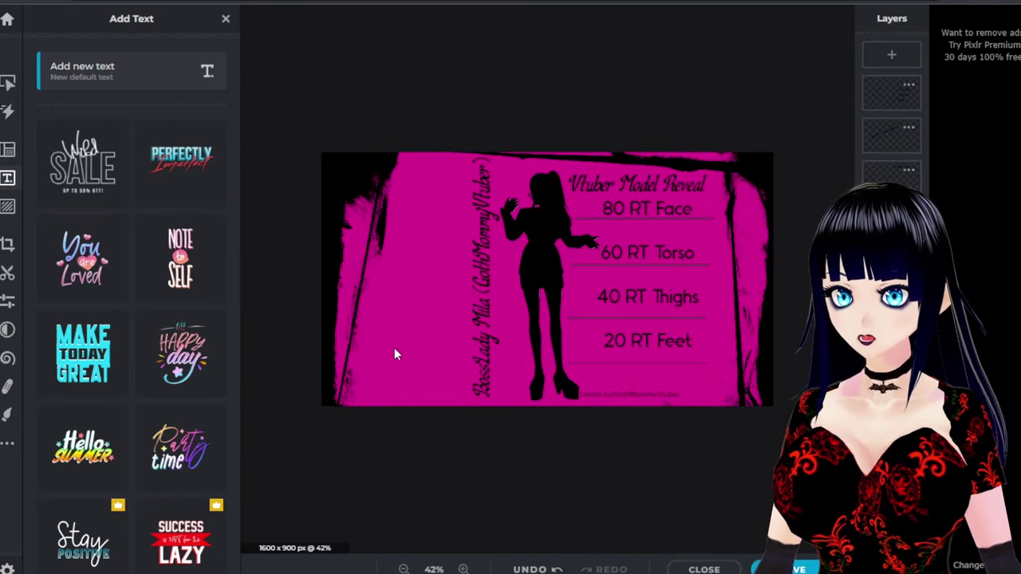
- Add the "Party time" text template and place it in the lower-left area of the artwork at X 74, Y 422
scroll(320, 226, "up", 2)
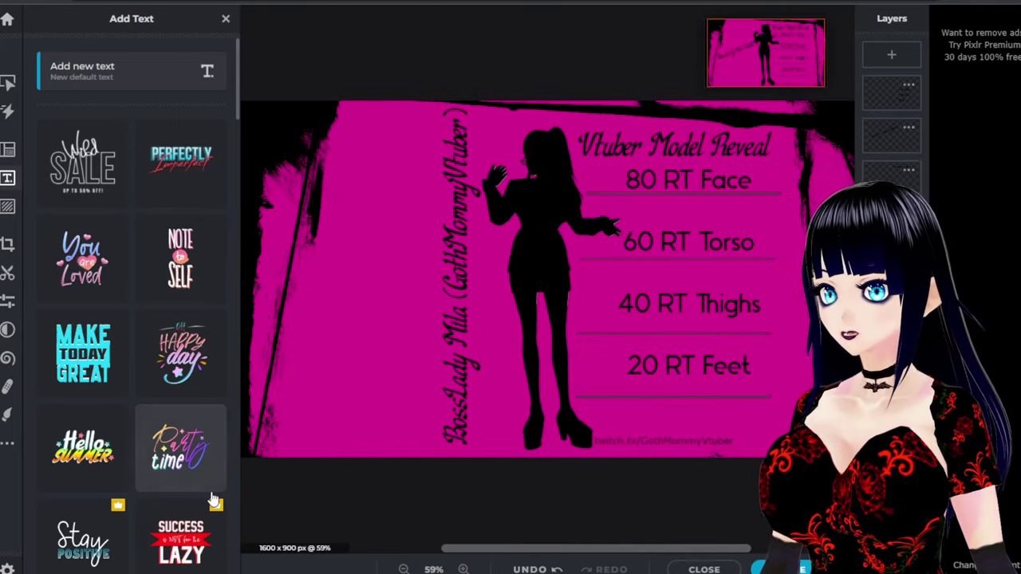
scroll(290, 197, "up", 1)
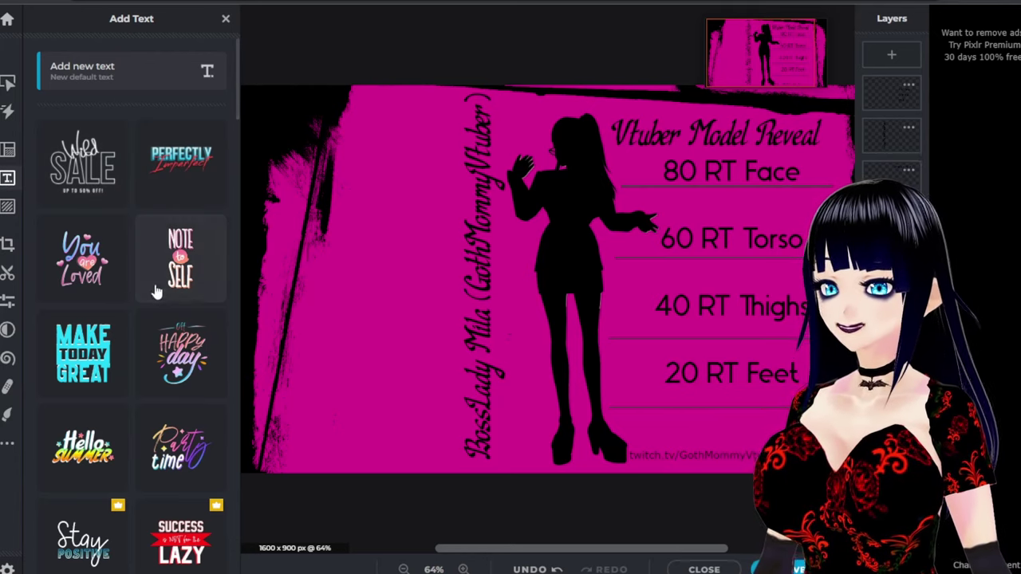
scroll(183, 239, "down", 3)
scroll(200, 217, "down", 5)
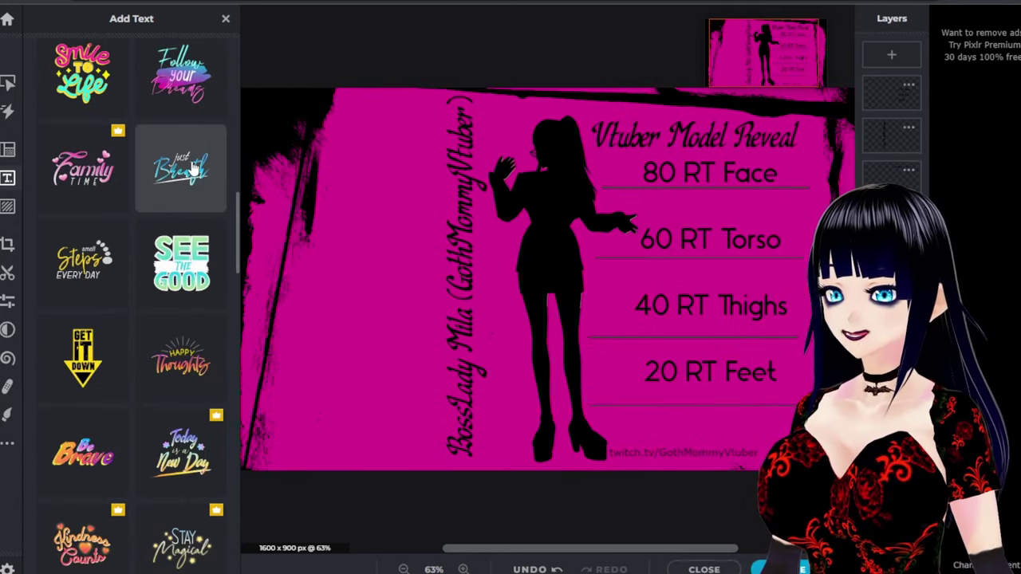
scroll(194, 164, "up", 4)
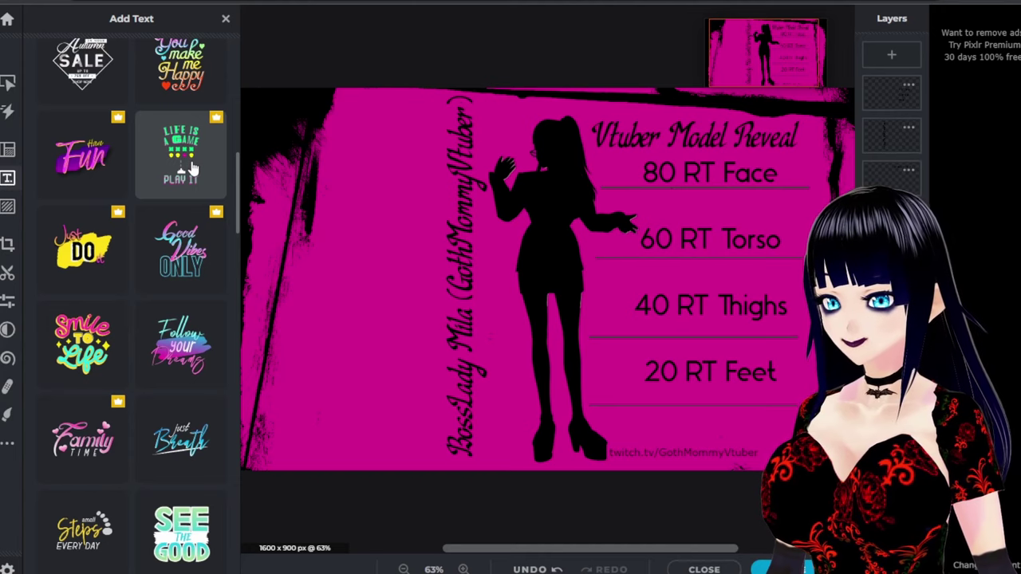
scroll(192, 167, "up", 8)
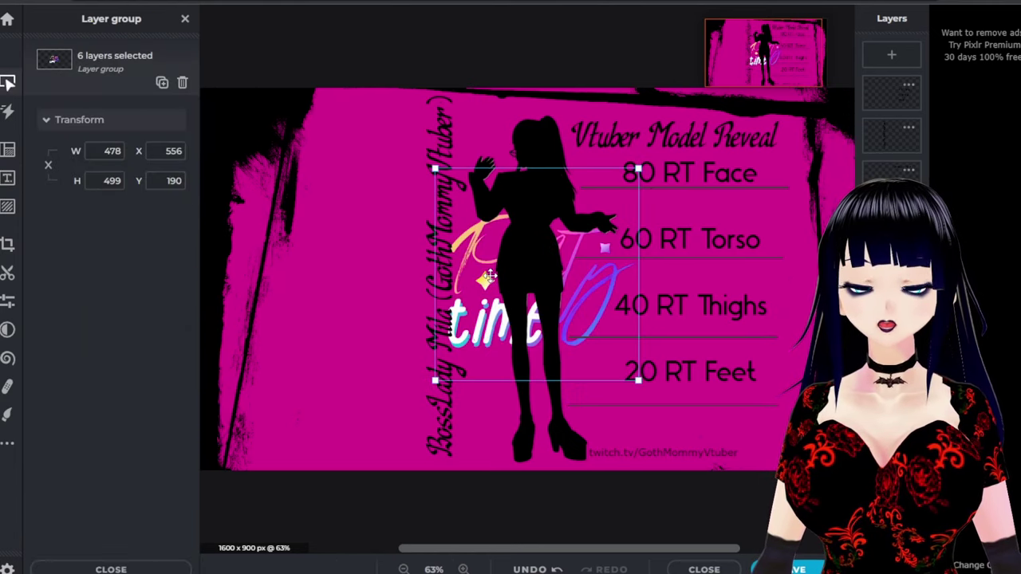
left_click_drag(488, 276, 285, 375)
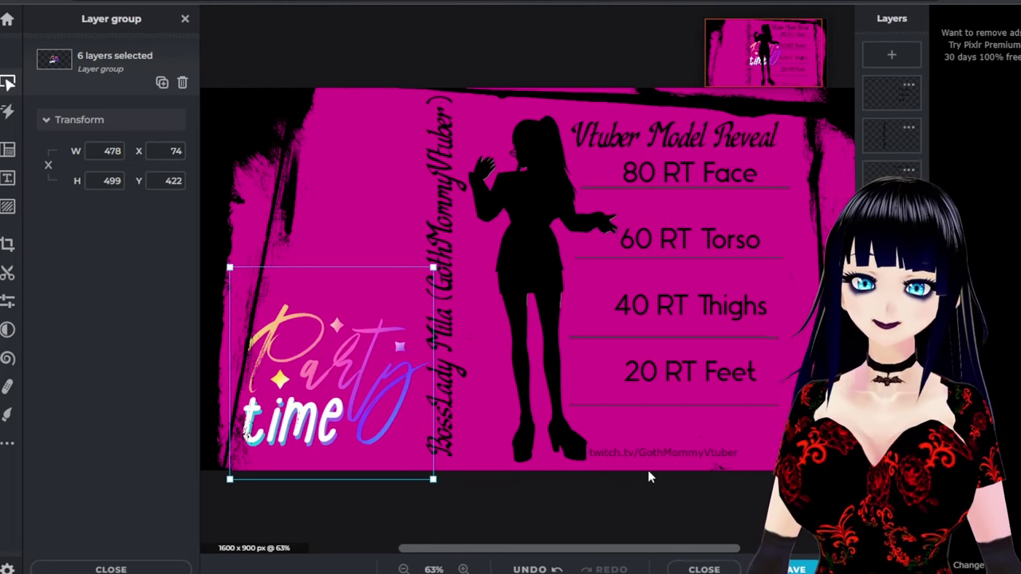
- Fill the word "Party" with the preset linear gradient that fades from black to transparent
left_click(335, 200)
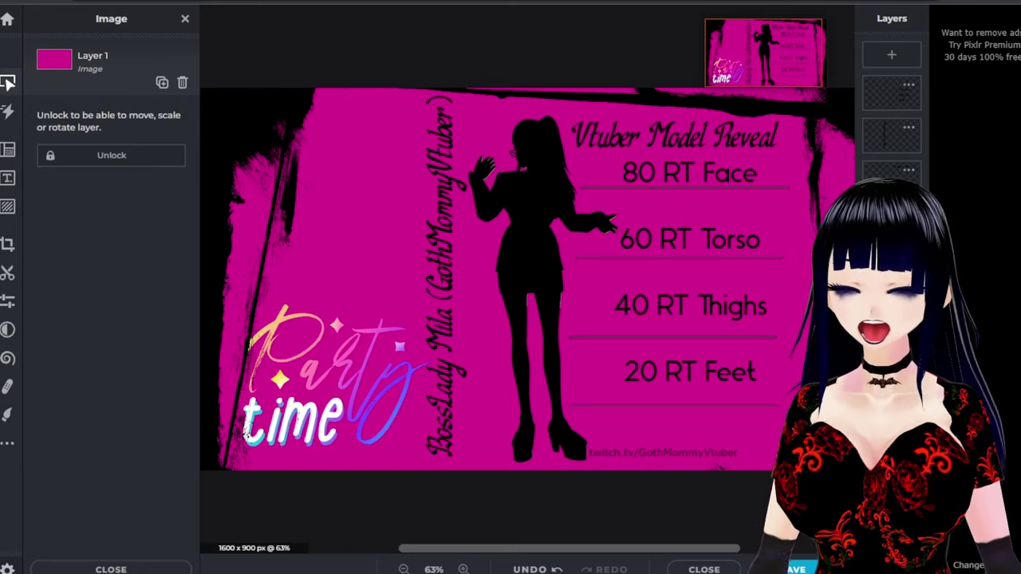
left_click(373, 384)
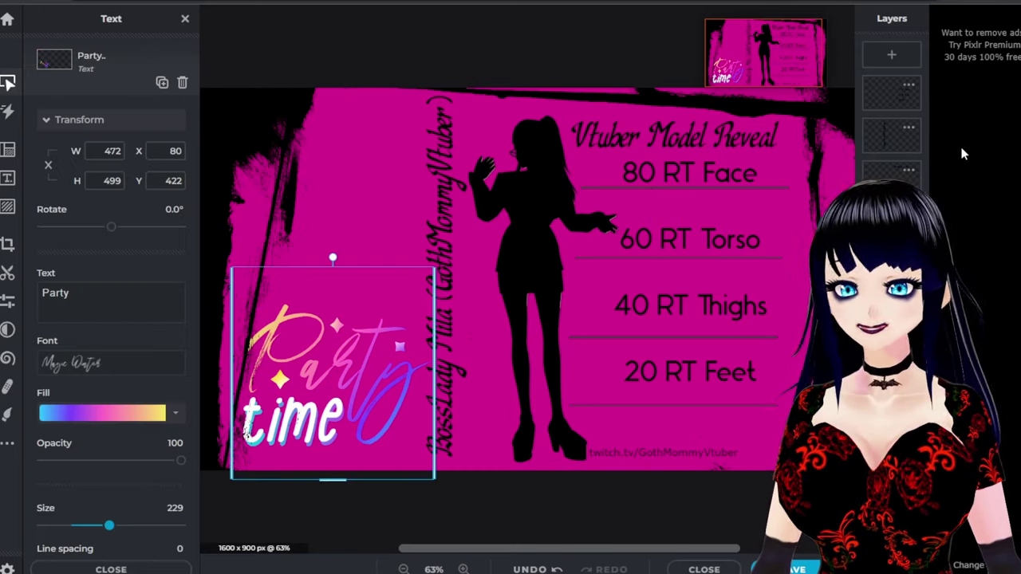
left_click(176, 415)
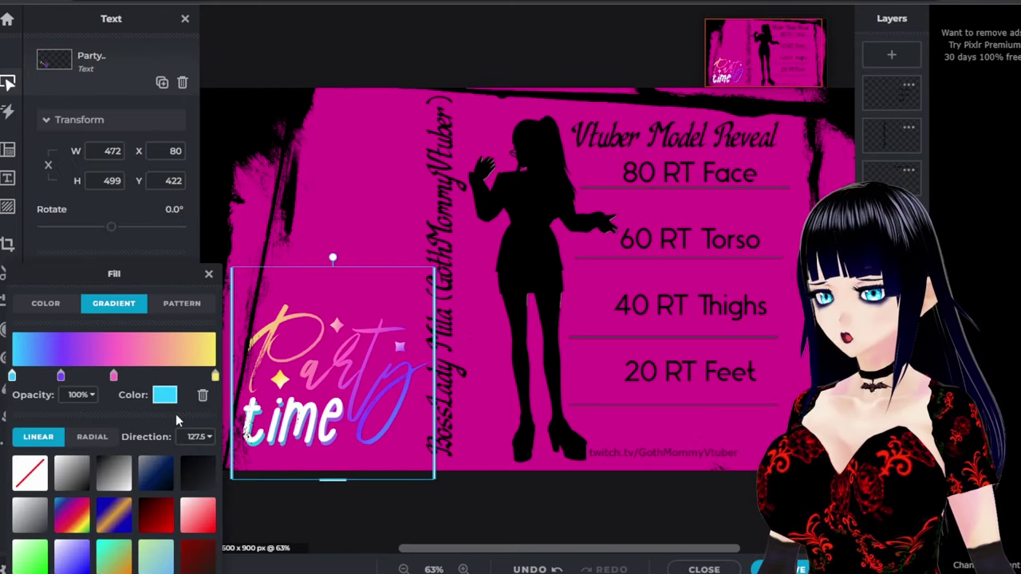
left_click(154, 516)
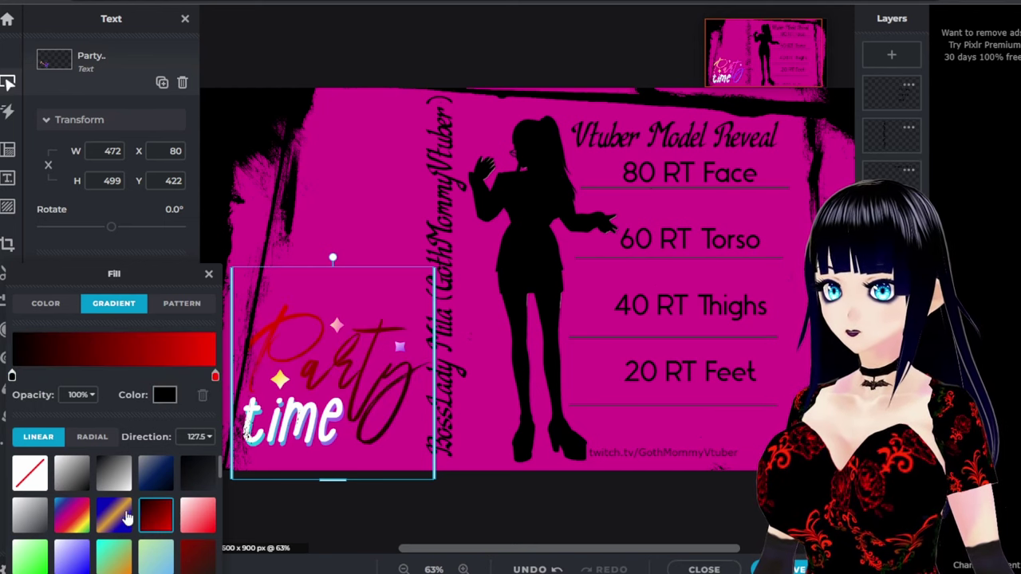
left_click(195, 472)
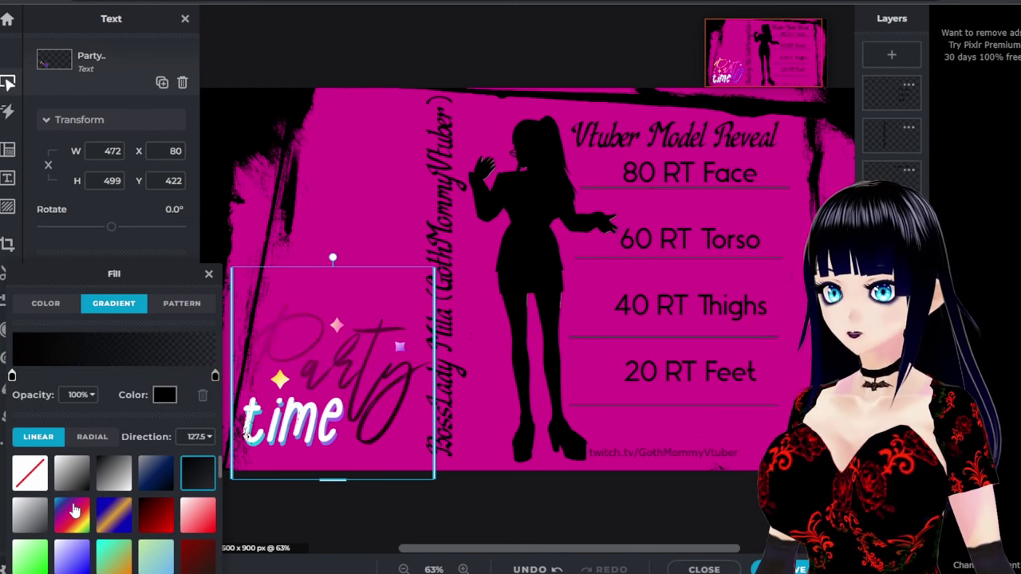
left_click(367, 515)
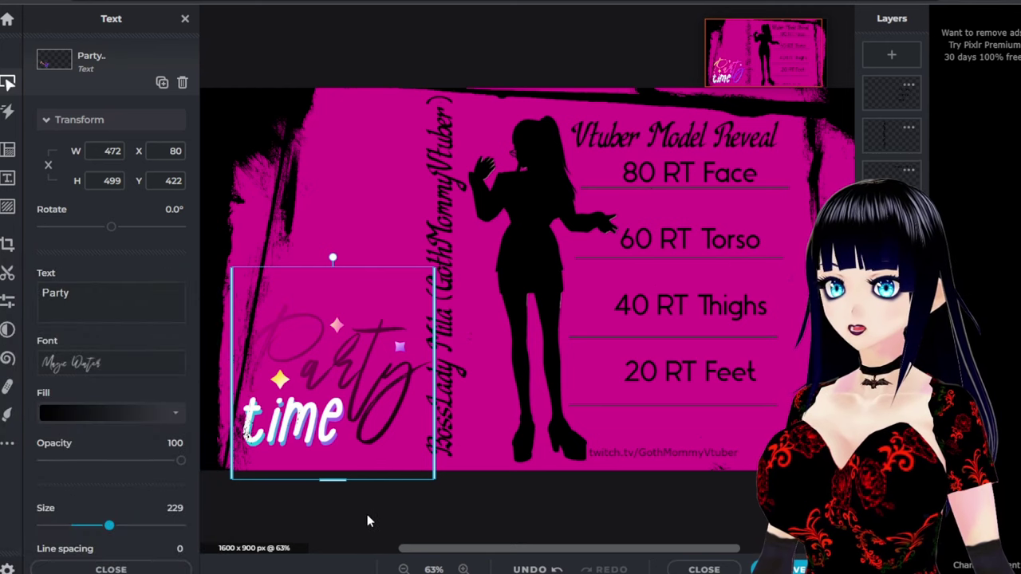
left_click(367, 515)
left_click(239, 343)
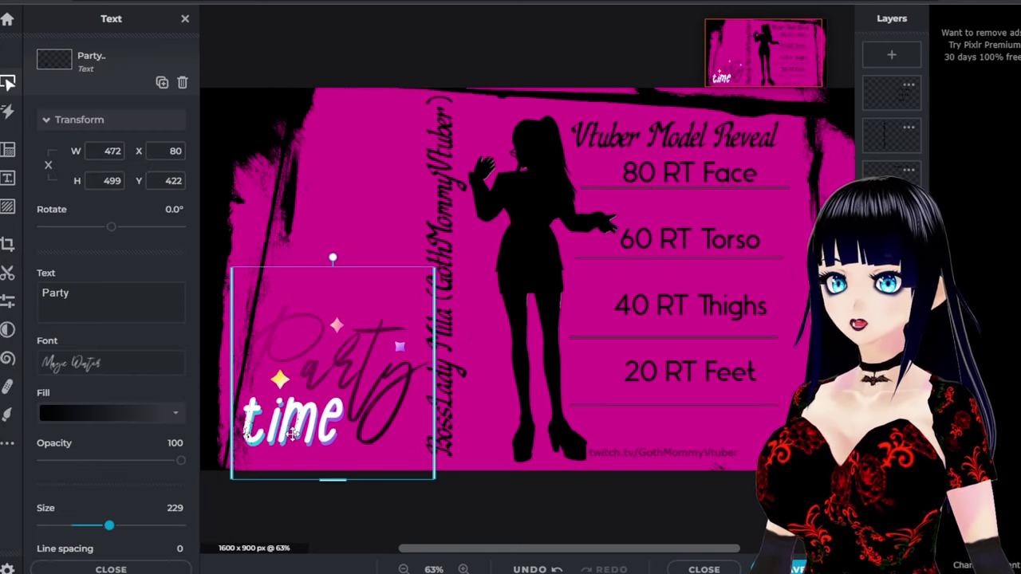
- Change the fill of the word "Time" to a solid near-black colour
scroll(118, 369, "down", 3)
double_click(291, 429)
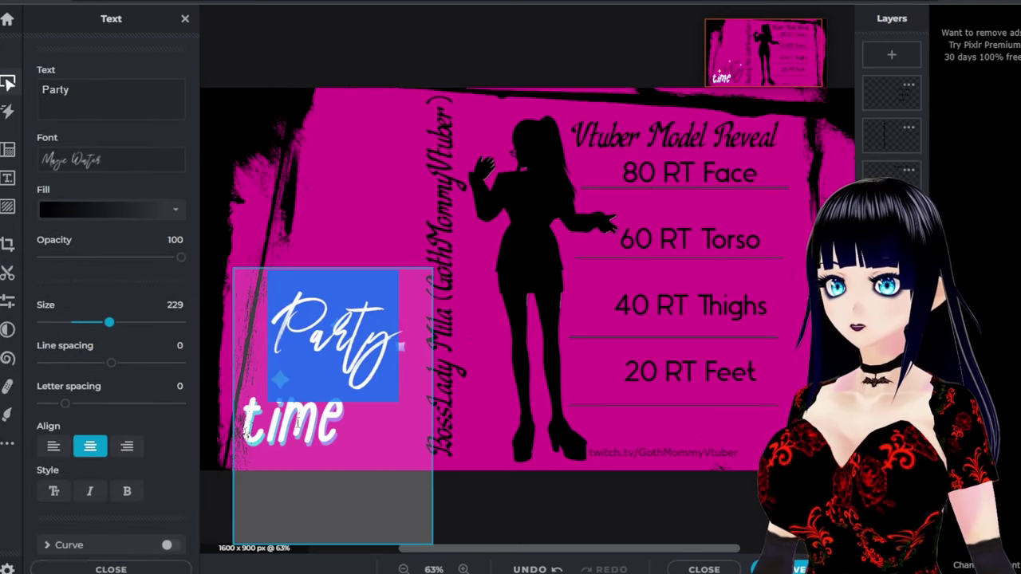
key("Escape")
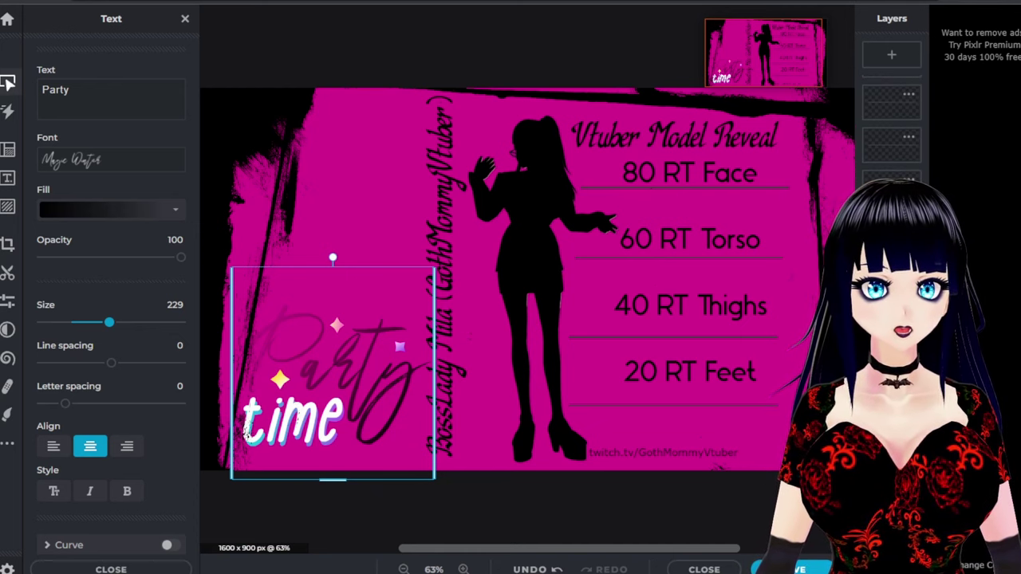
left_click(292, 419)
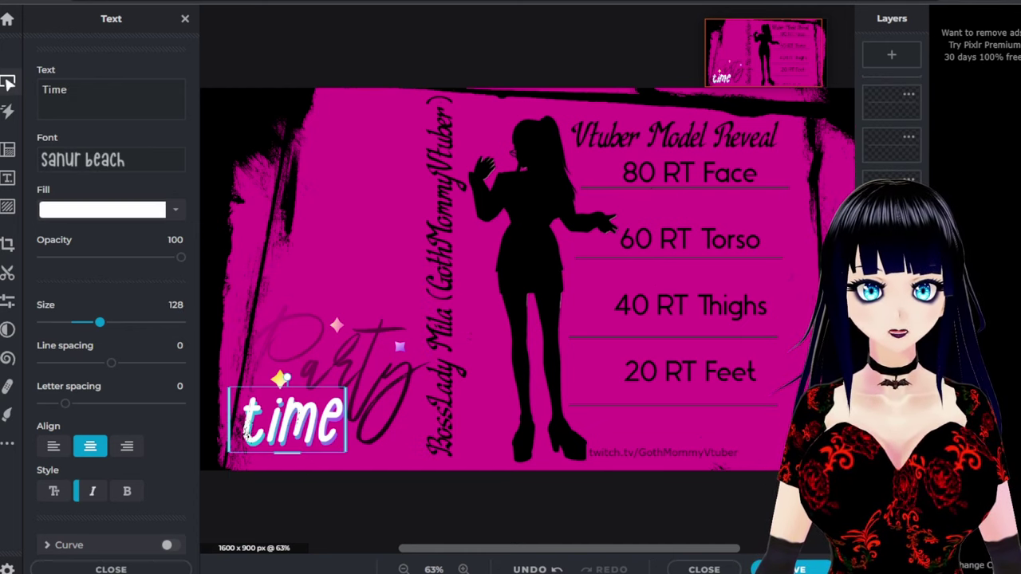
left_click(96, 215)
left_click_drag(65, 334, 51, 415)
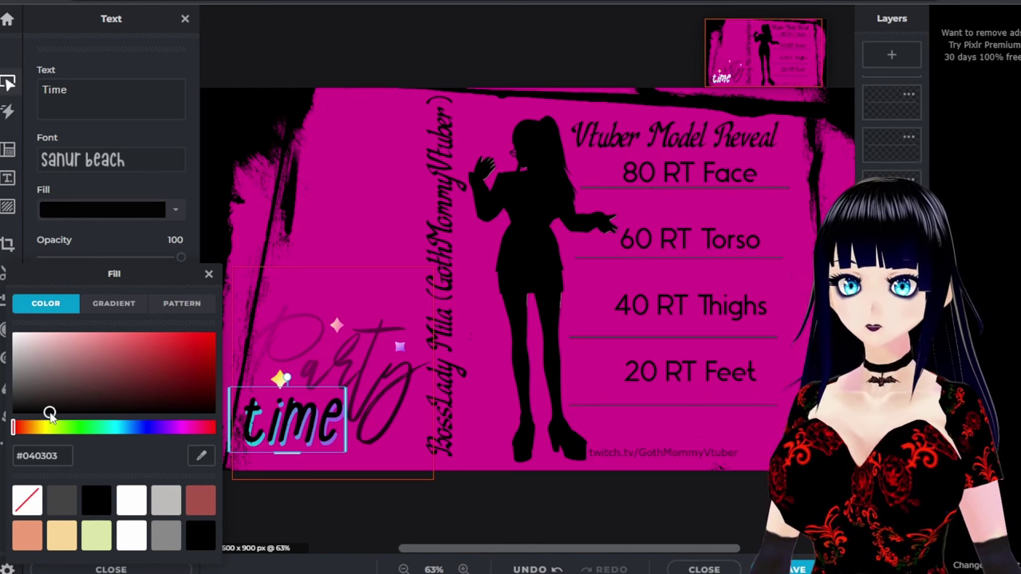
left_click_drag(61, 403, 53, 406)
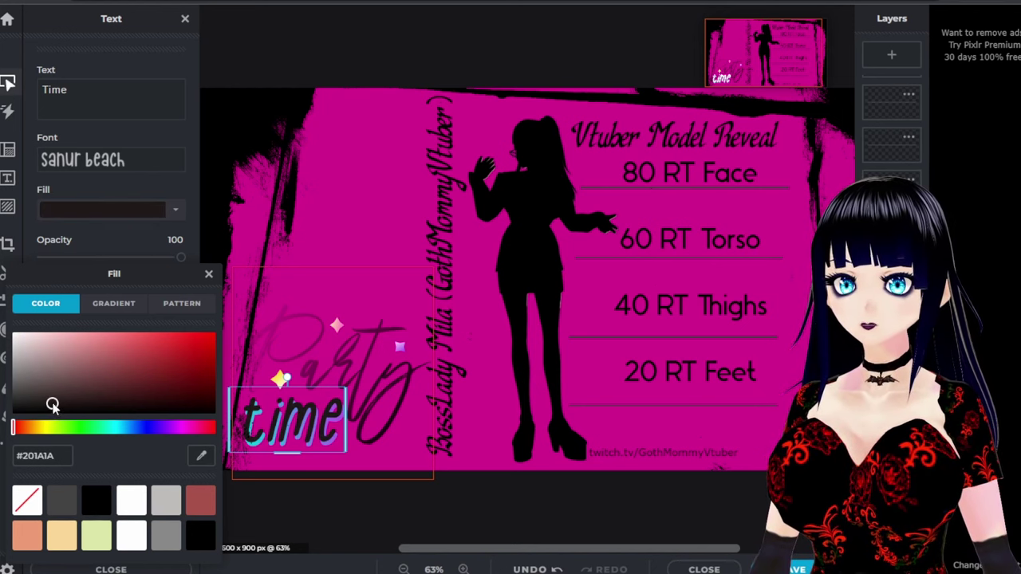
left_click(334, 504)
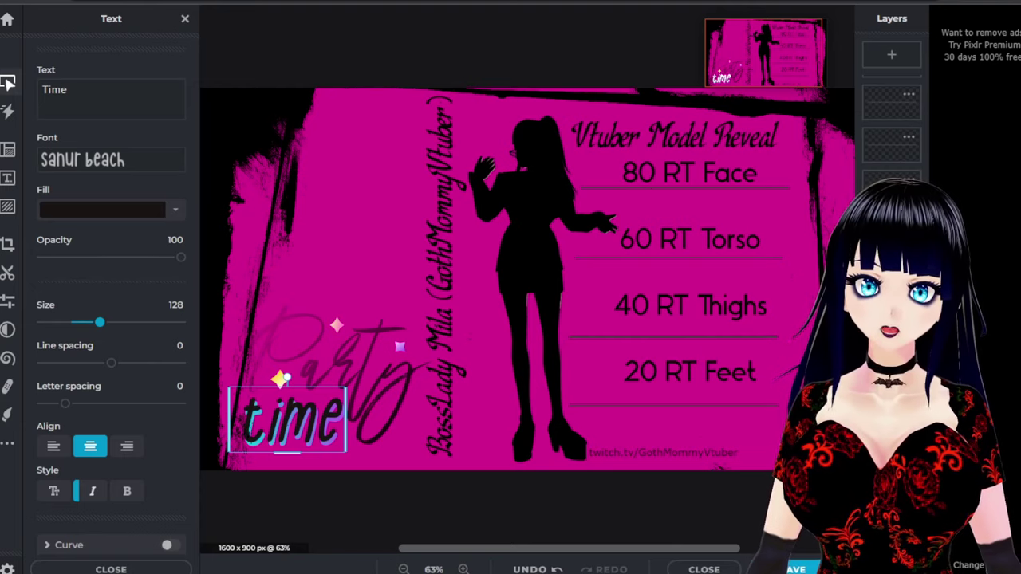
- Deselect the text and save the fully silhouetted image as a PNG with transparency enabled
scroll(763, 315, "up", 2)
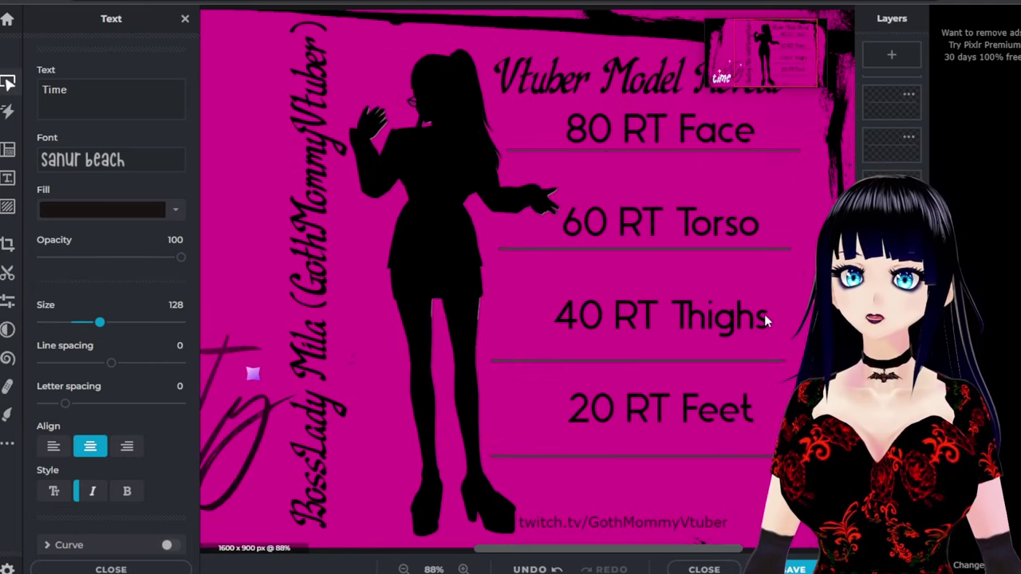
scroll(764, 314, "down", 2)
left_click(691, 383)
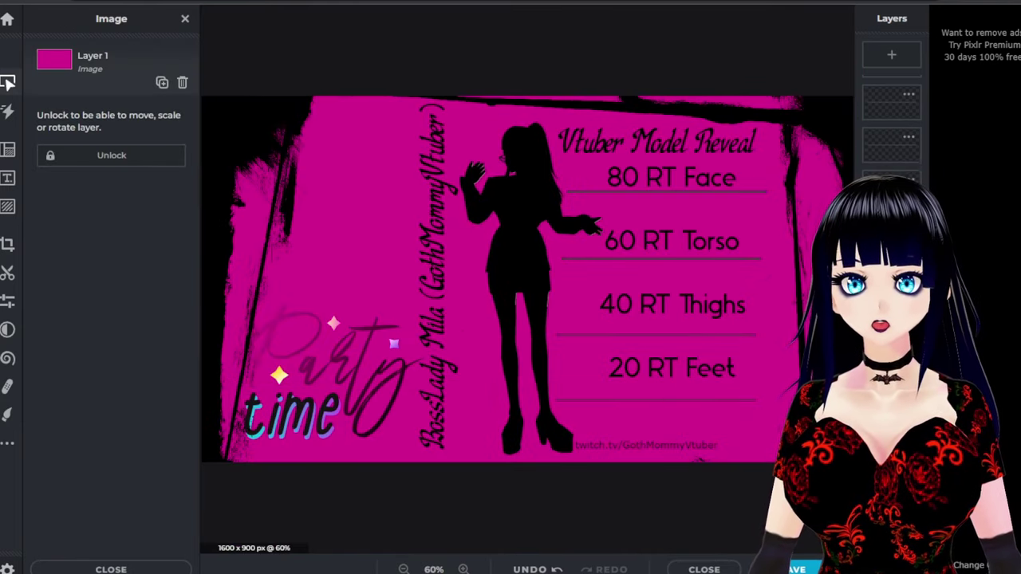
left_click(802, 569)
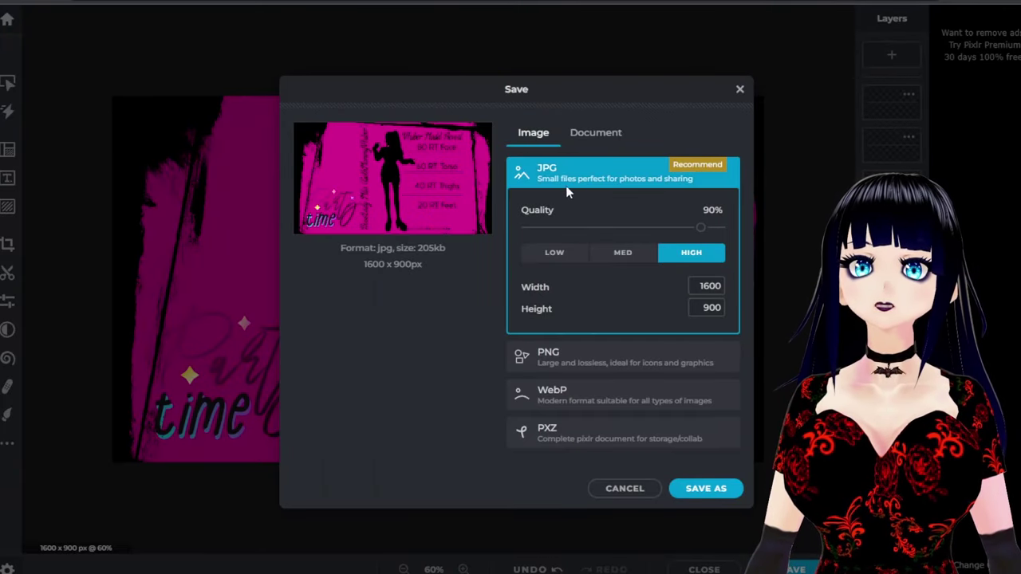
left_click(543, 357)
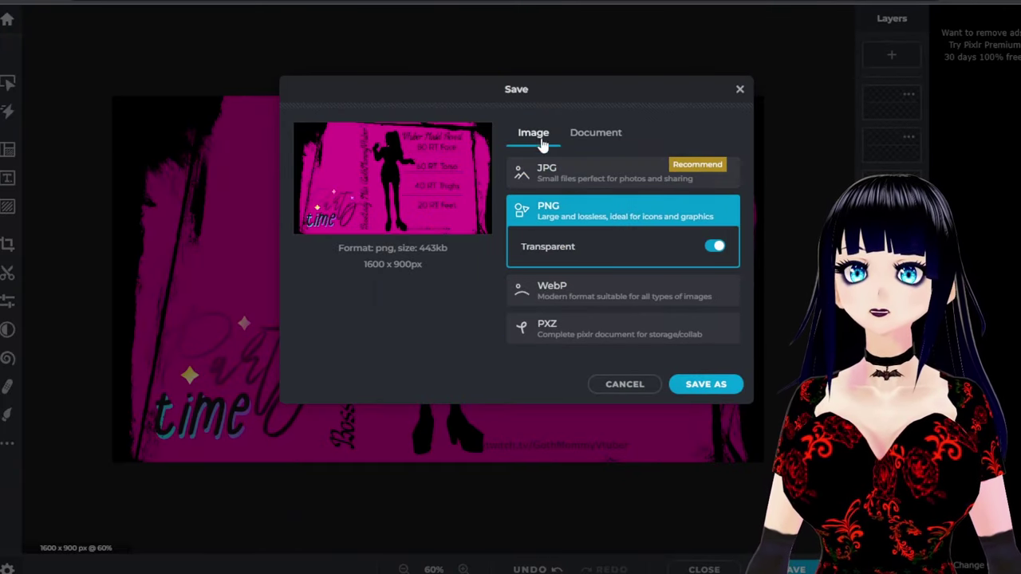
left_click(705, 384)
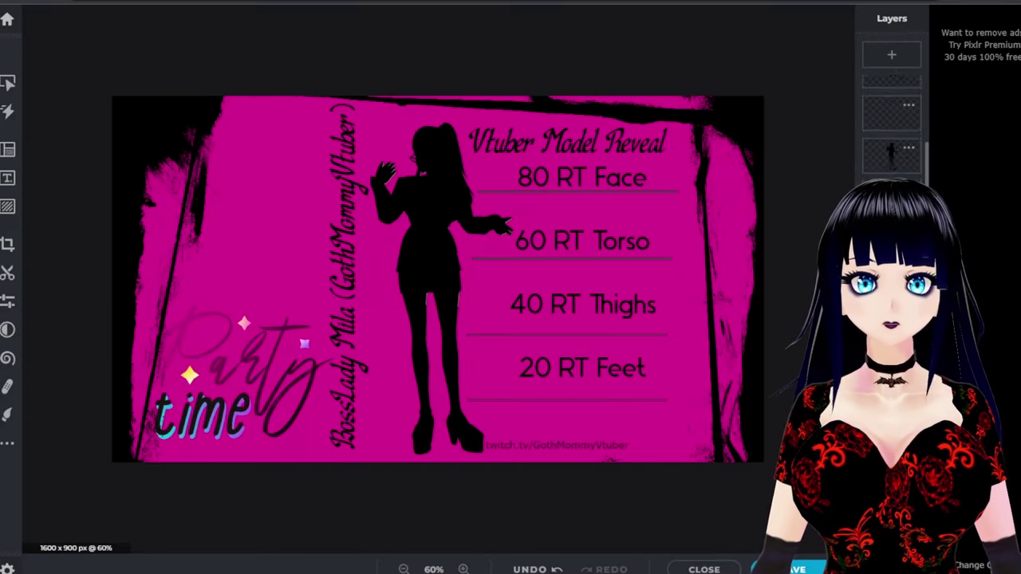
- Select the black silhouette layer and toggle its visibility off and on to check it covers the model
scroll(921, 79, "up", 2)
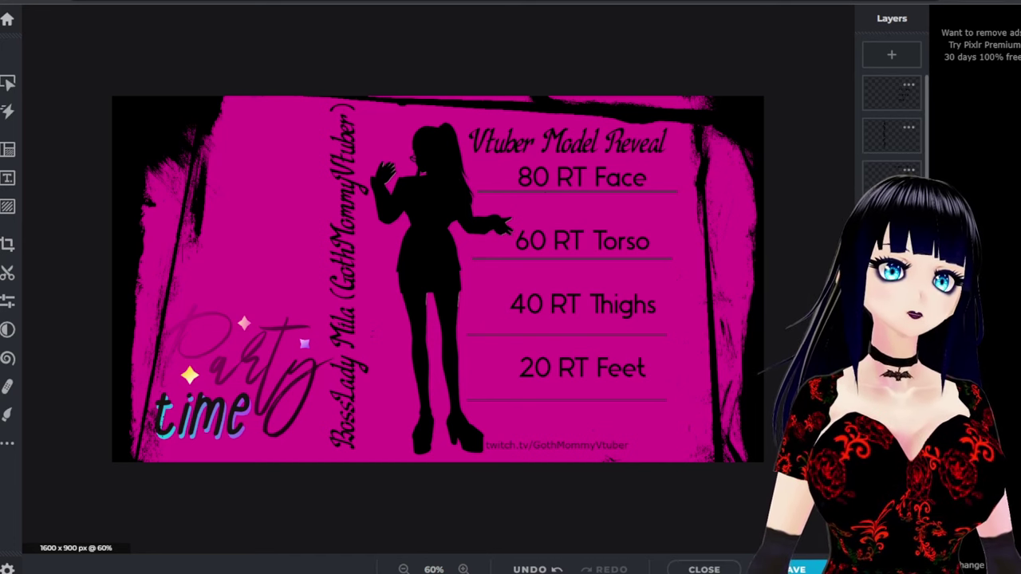
left_click(891, 137)
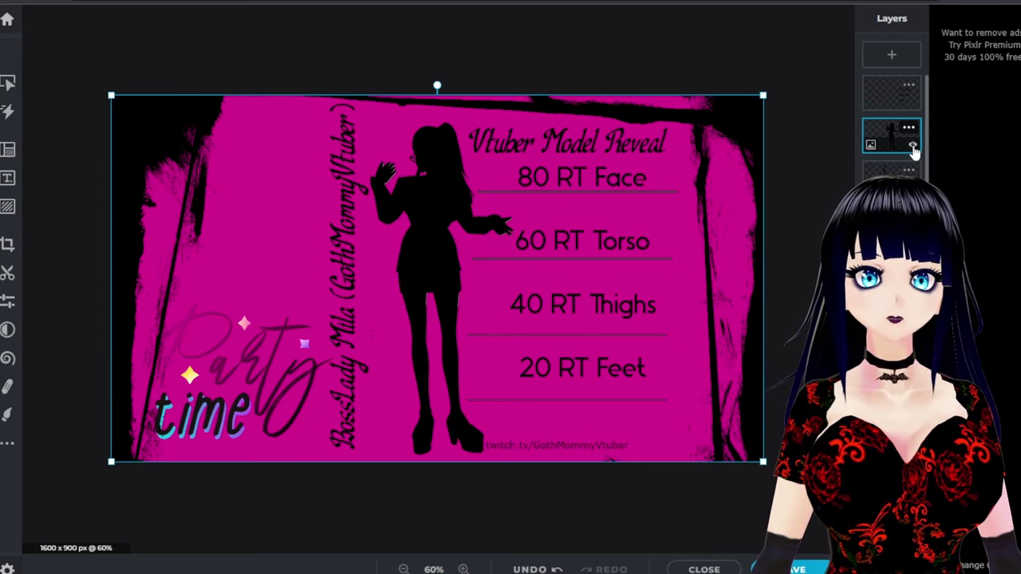
left_click(913, 146)
left_click(913, 146)
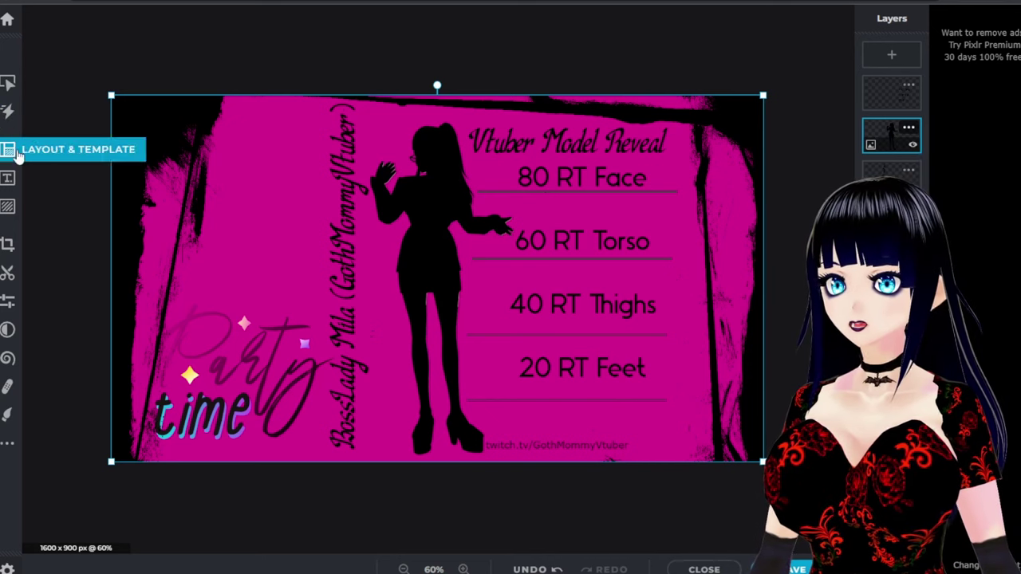
- Remove the silhouette over the model's feet and ankles with the lasso cutout in Remove mode, and save the image
left_click(7, 275)
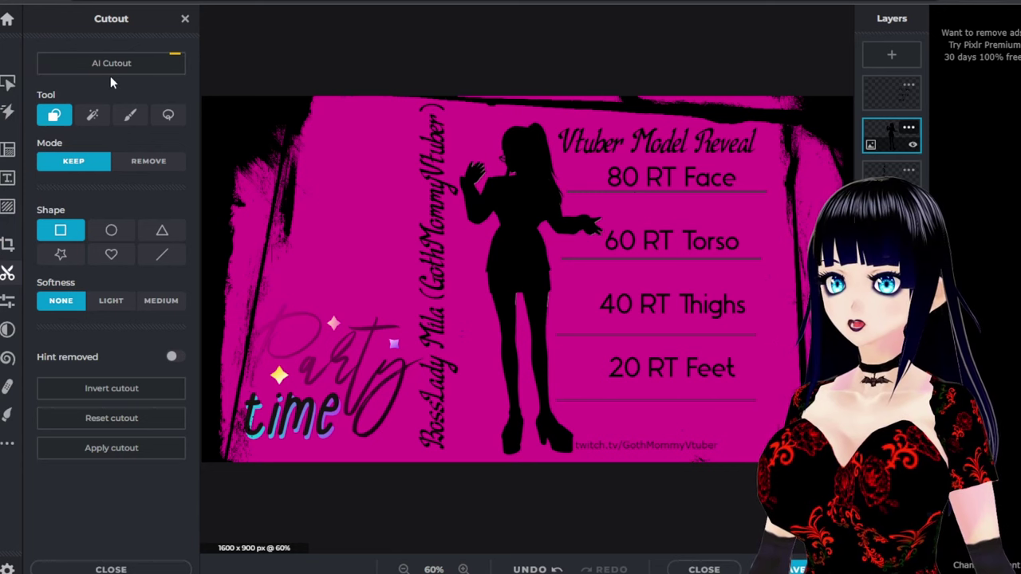
left_click(150, 165)
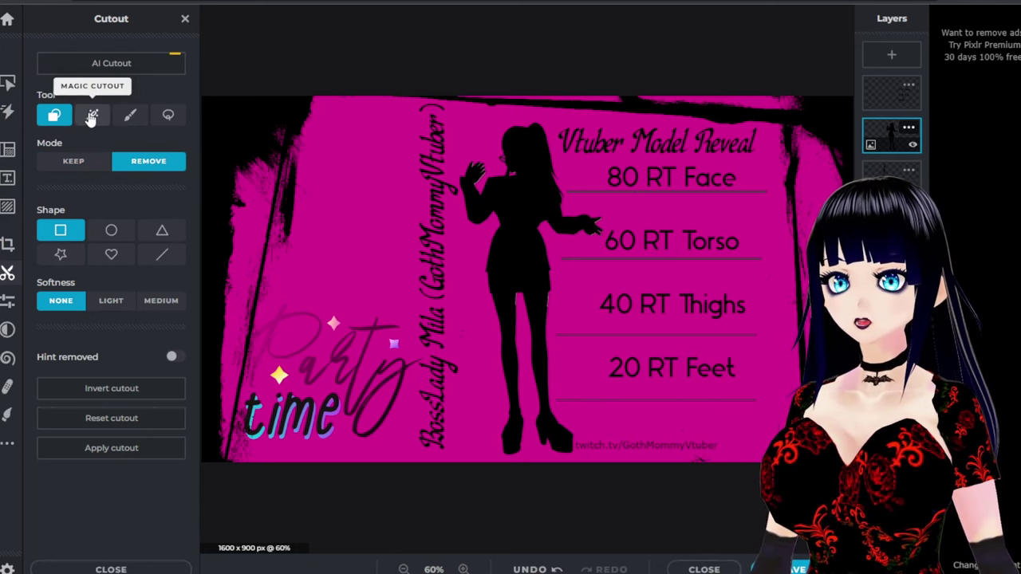
left_click(168, 117)
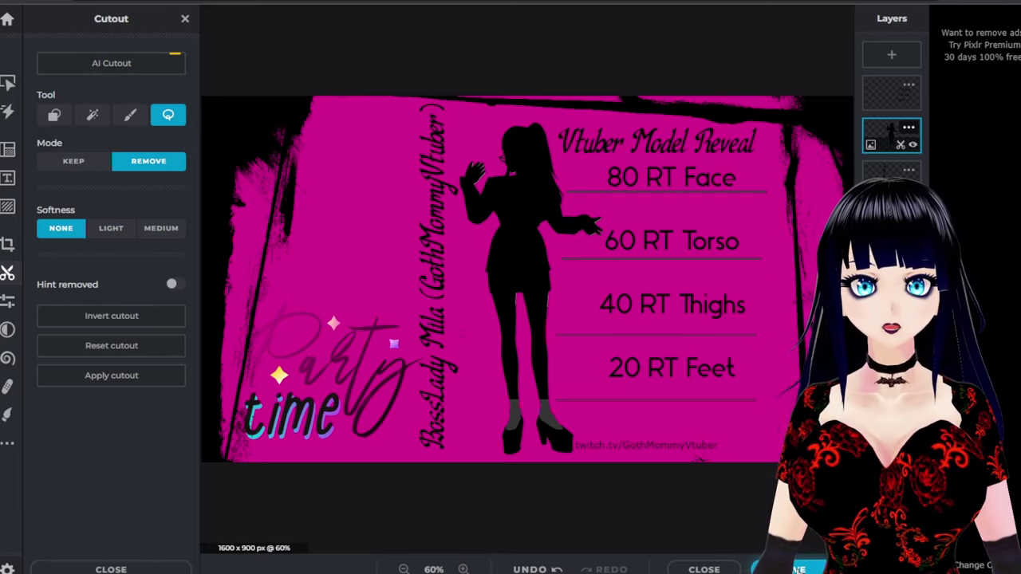
left_click(792, 569)
left_click(704, 486)
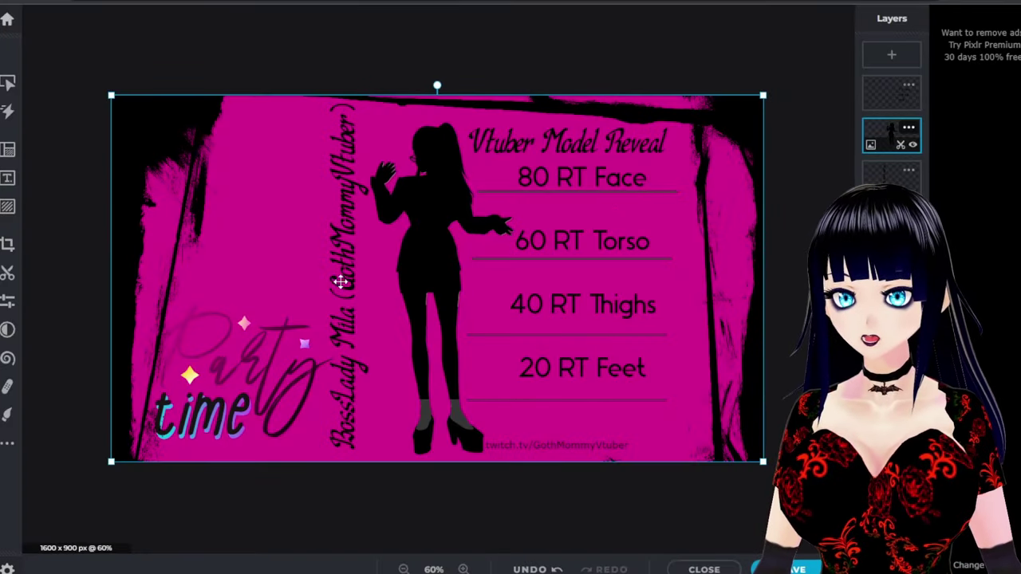
- Lasso-remove the silhouette over the legs from the skirt hem down, and save the image as a transparent PNG
left_click(7, 273)
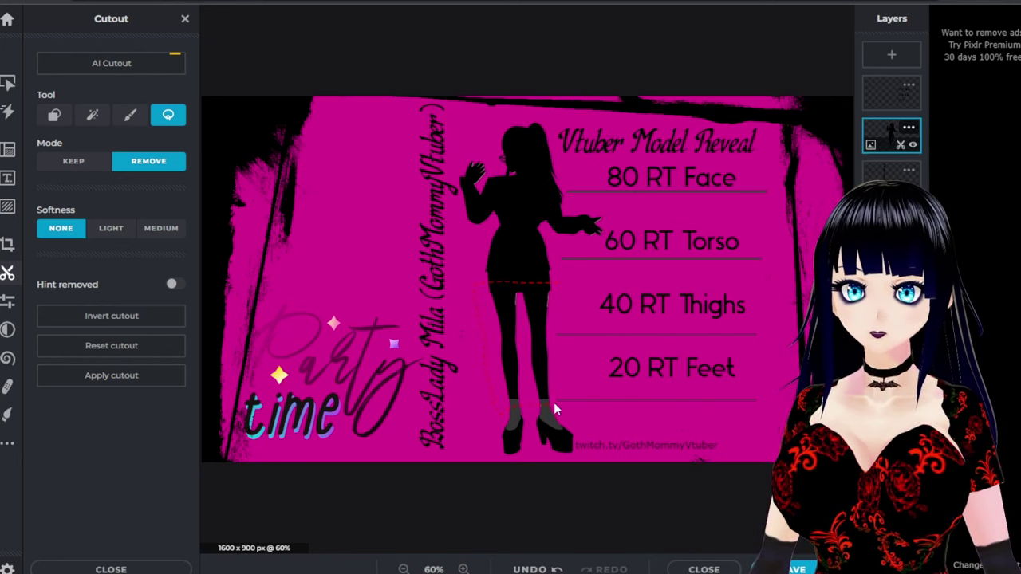
left_click(556, 288)
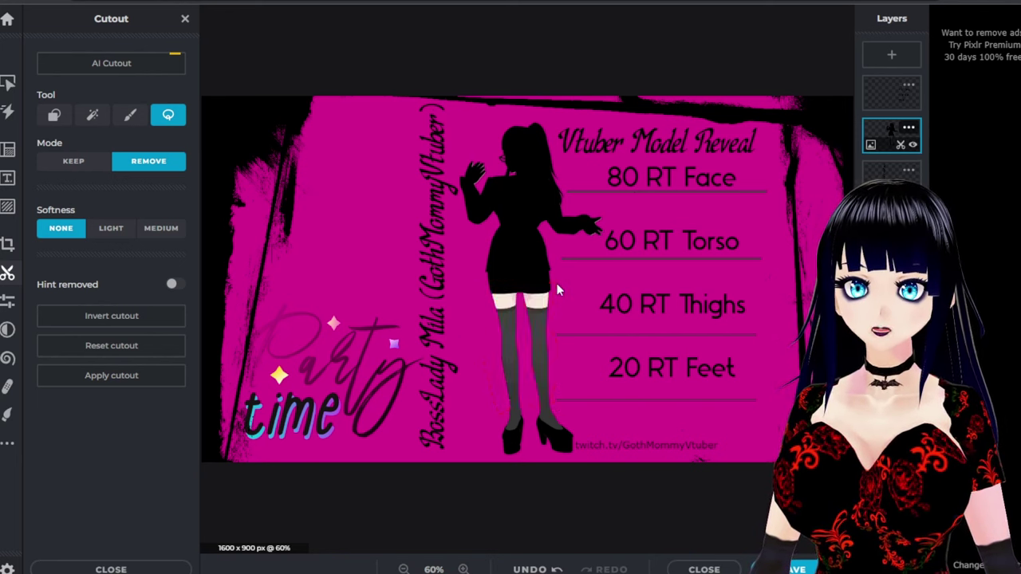
left_click(793, 568)
left_click(558, 356)
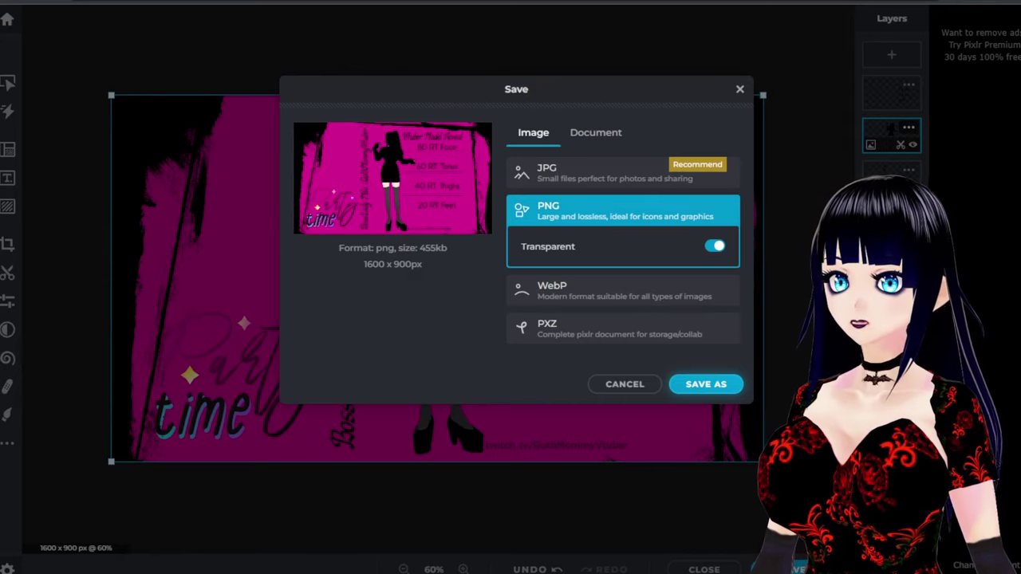
key("Return")
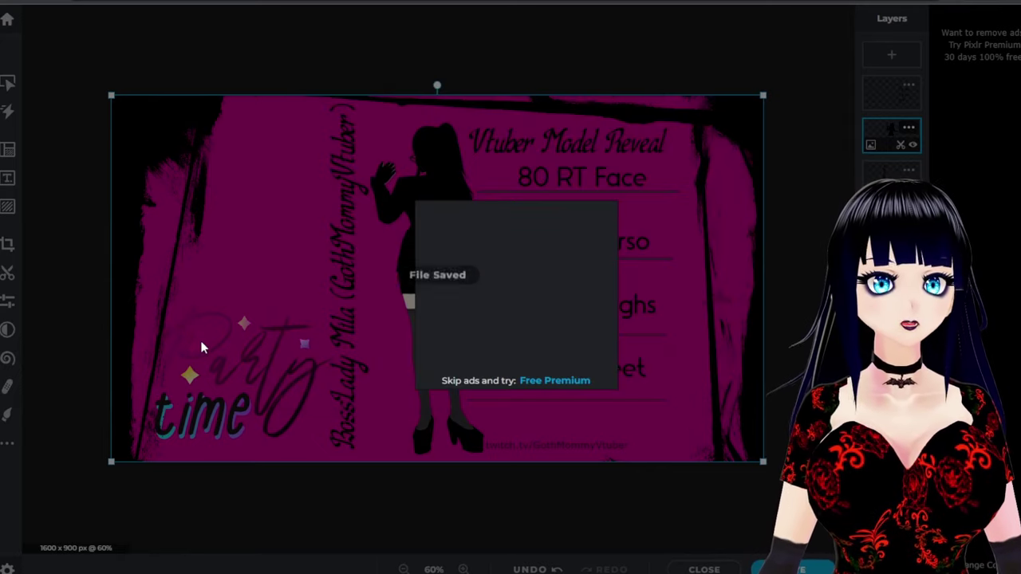
- Lasso-remove the silhouette over the torso, arms and hands from the neck down to the skirt hem, and check the image's save options
left_click(610, 195)
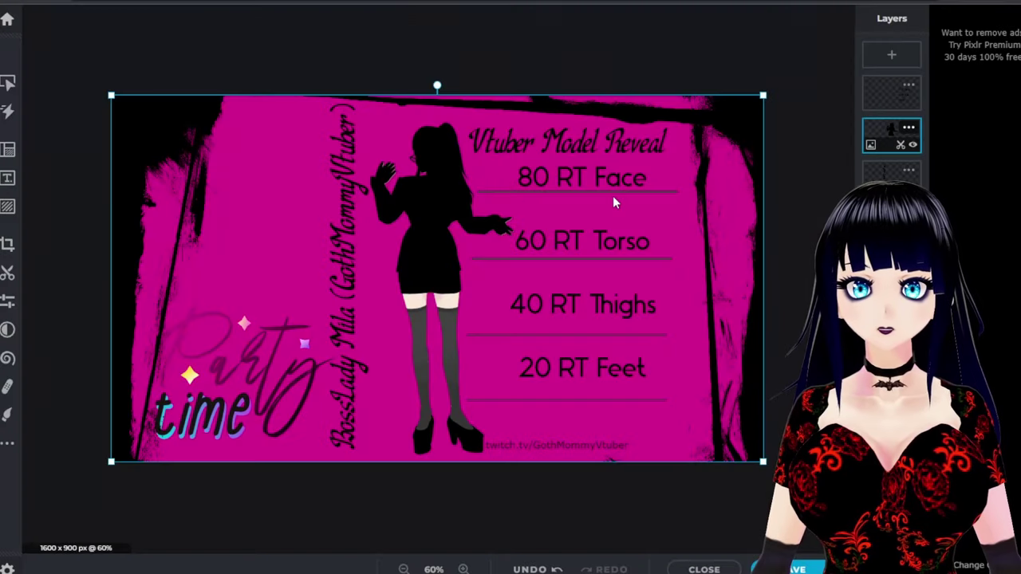
left_click(7, 275)
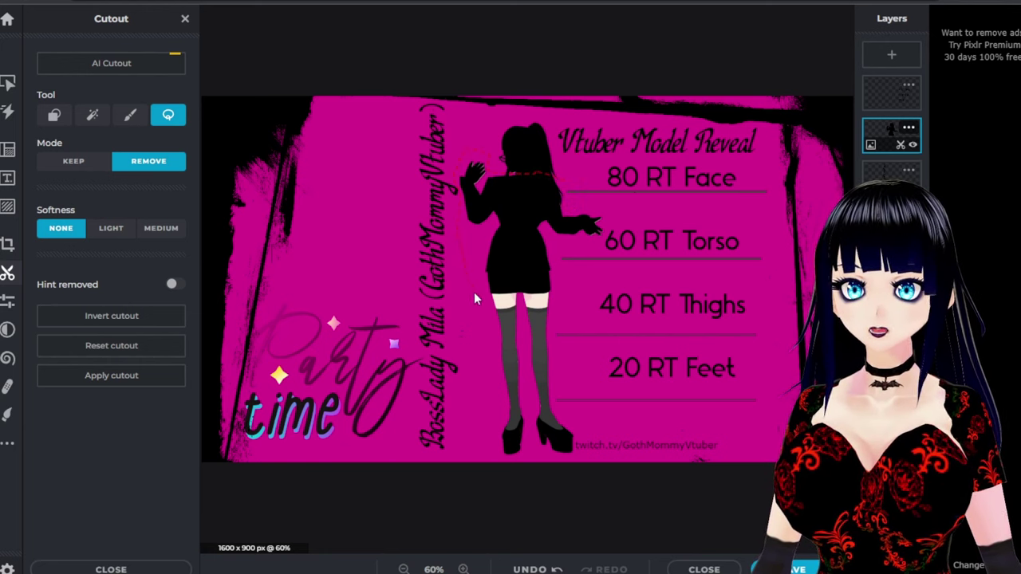
mouse_move(475, 299)
left_mouse_down()
mouse_move(508, 312)
mouse_move(560, 316)
left_mouse_up()
mouse_move(564, 250)
left_mouse_down()
mouse_move(595, 246)
mouse_move(604, 200)
mouse_move(564, 194)
mouse_move(594, 186)
left_mouse_up()
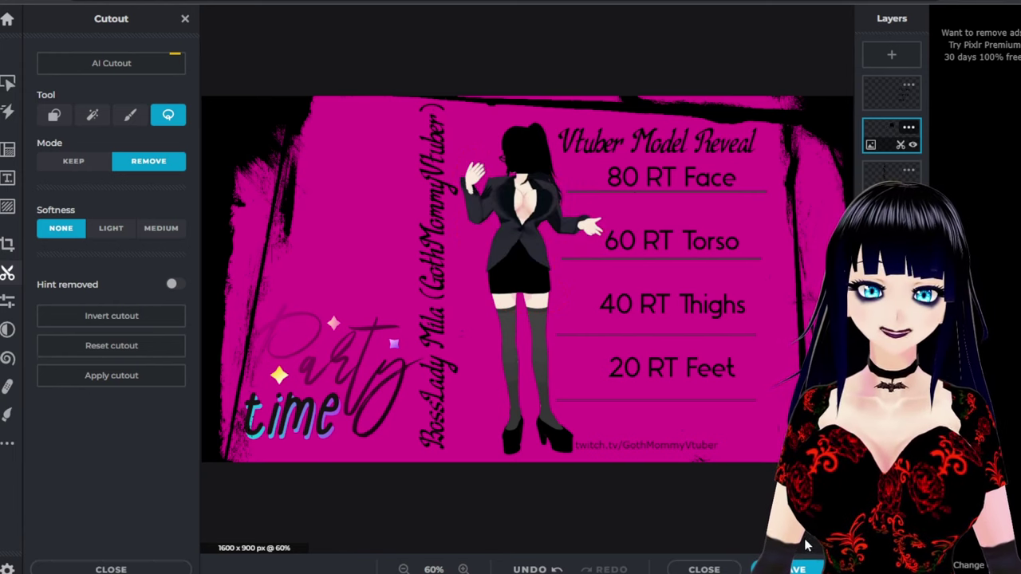
left_click(794, 568)
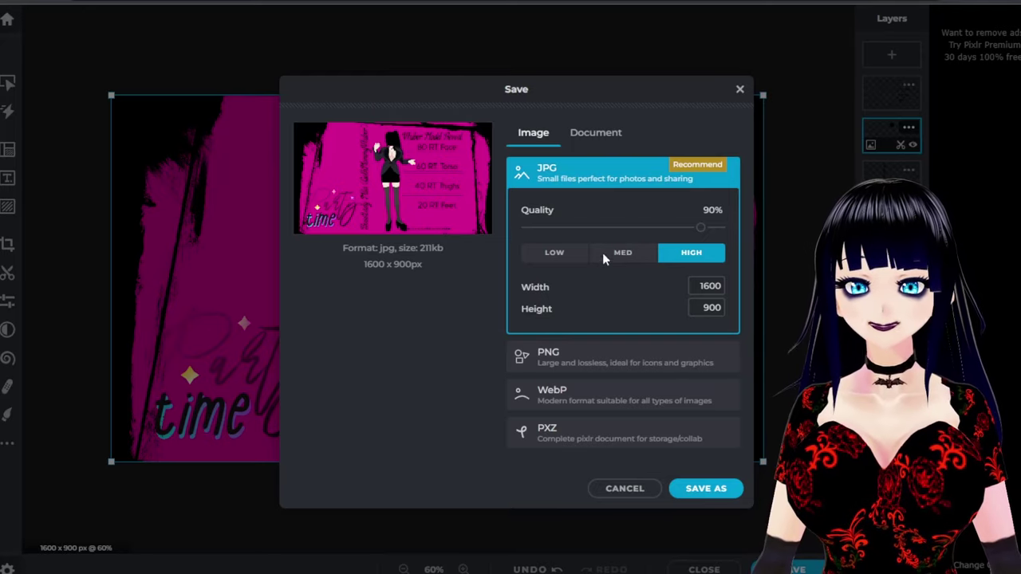
left_click(739, 89)
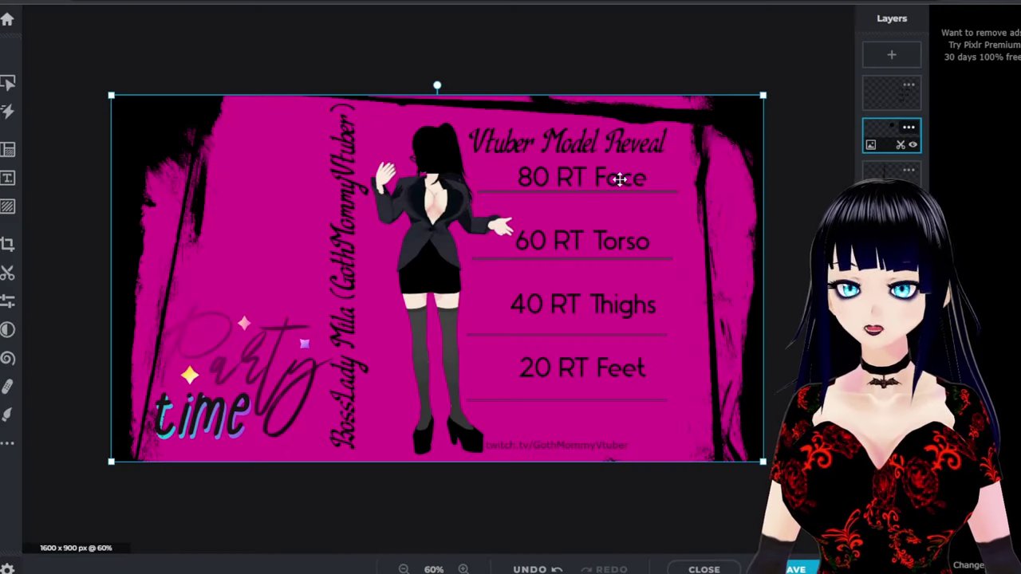
- Hide the remaining silhouette layer to uncover the model's face, and check the save options for the fully revealed image
left_click(913, 143)
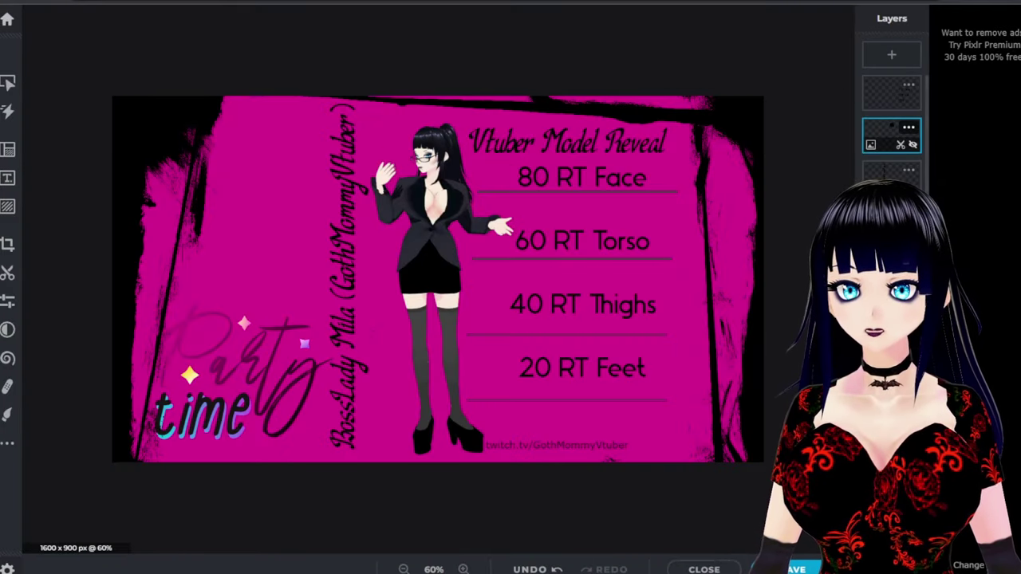
left_click(793, 568)
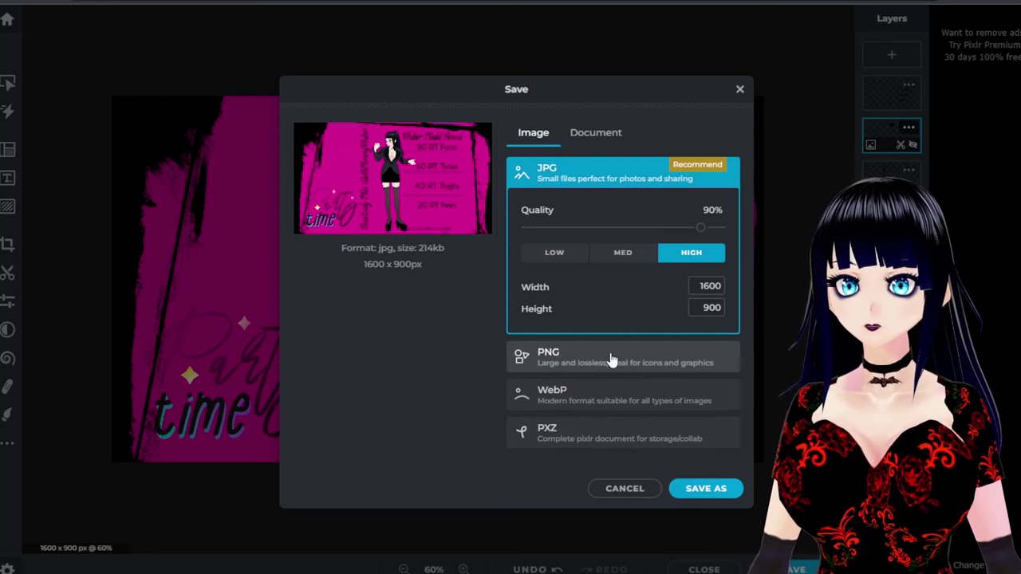
key("Escape")
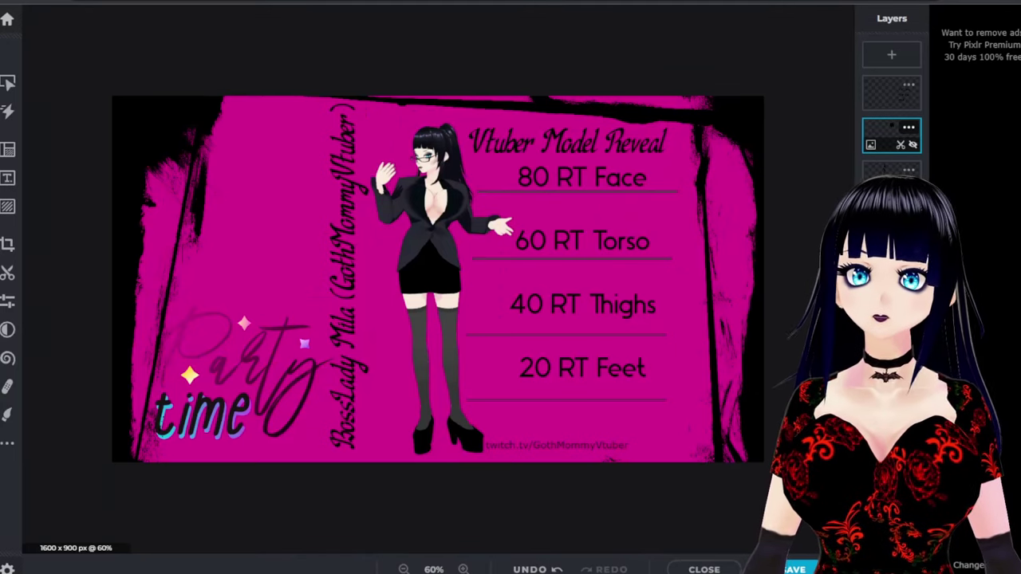